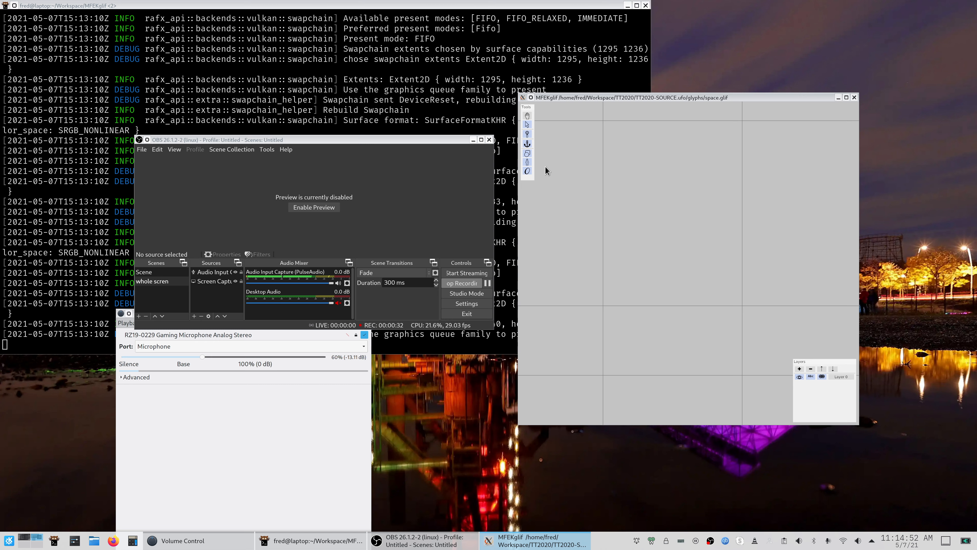
Step: Draw two overlapping circles with the shape tool and undo both of them
click(528, 154)
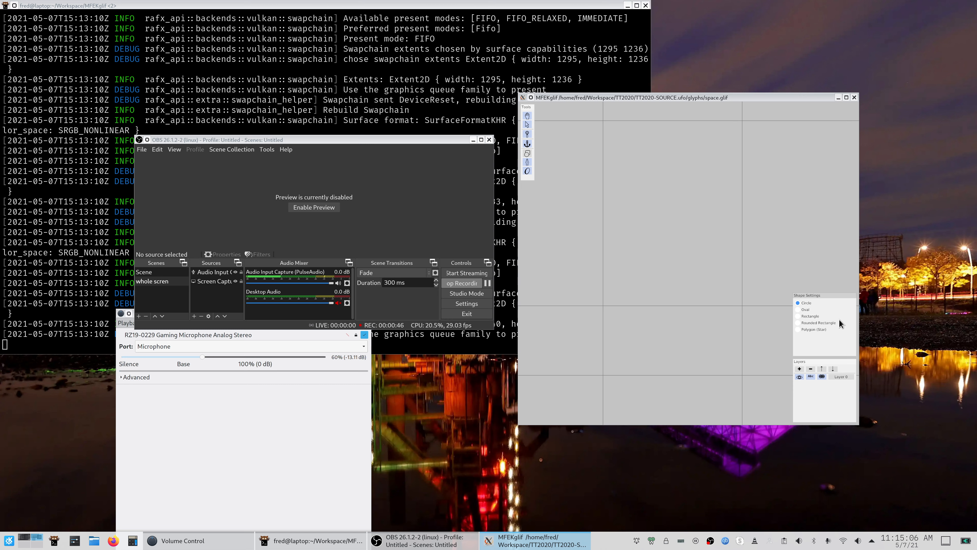
drag(639, 242, 680, 287)
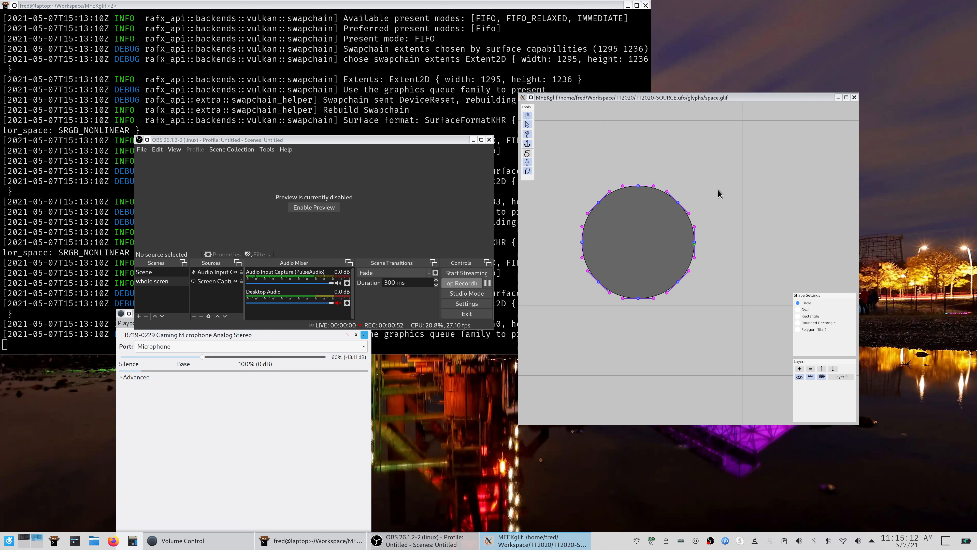
drag(719, 190, 665, 228)
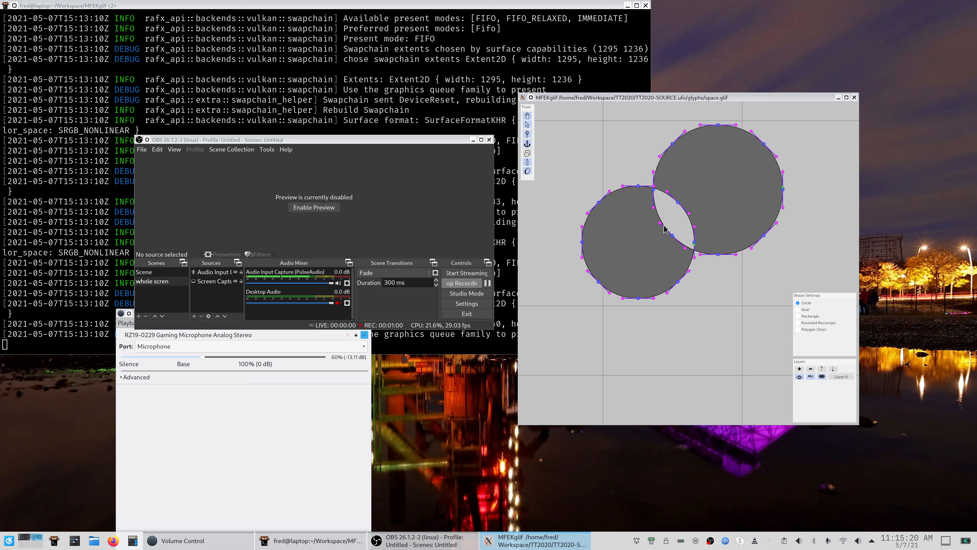
key(ctrl+z)
key(ctrl+z)
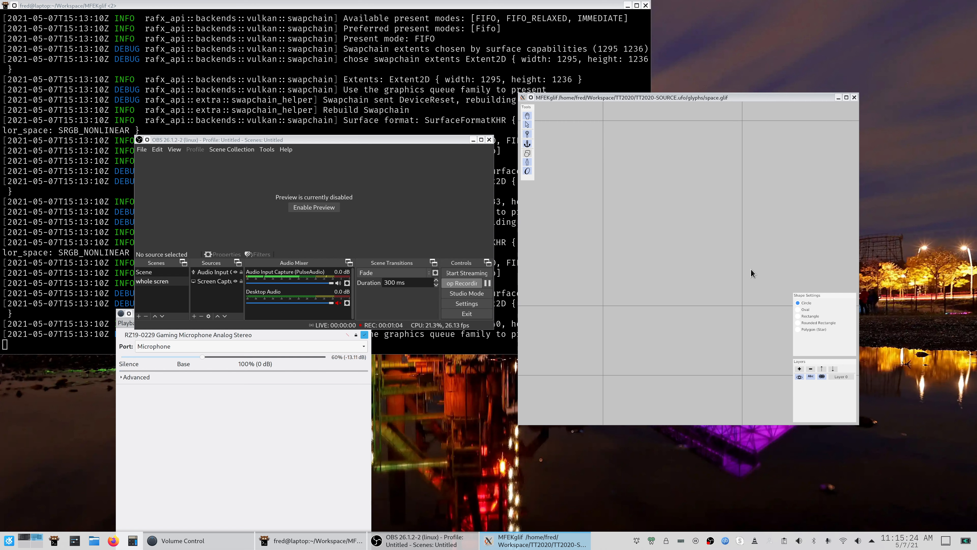
Step: Draw four ovals nested inside one another and cycle through the preview modes to check their fill
click(801, 312)
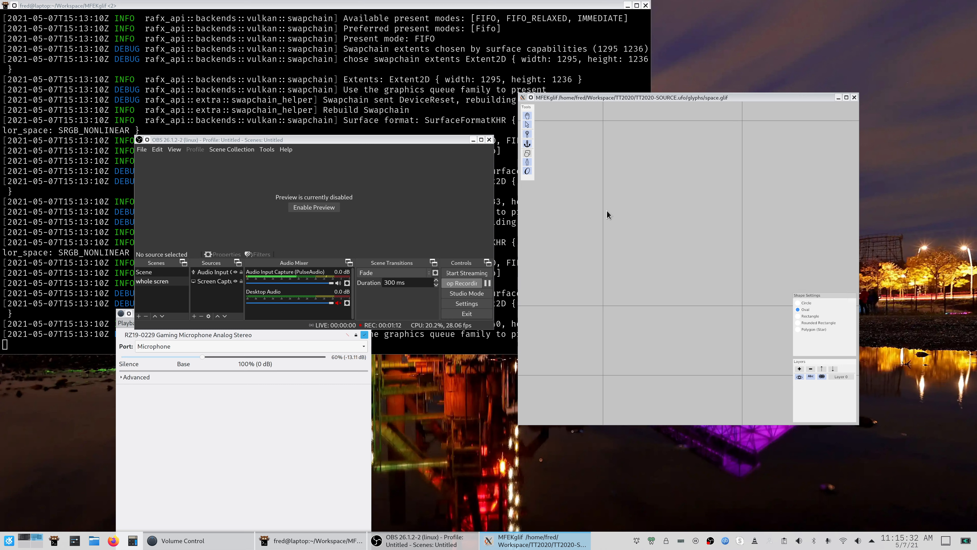
drag(607, 210, 630, 227)
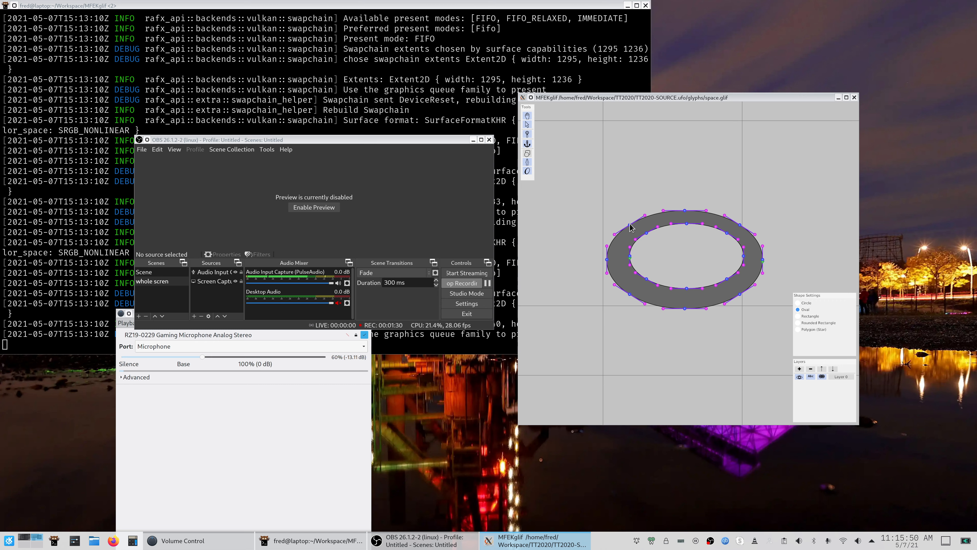
mouse_move(651, 242)
mouse_down()
mouse_move(725, 272)
mouse_move(670, 245)
mouse_up()
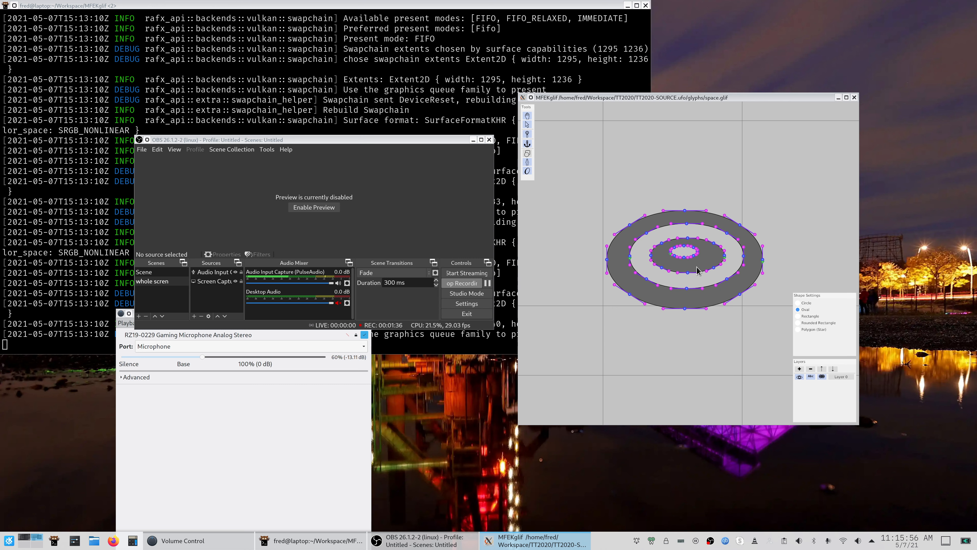
key(grave)
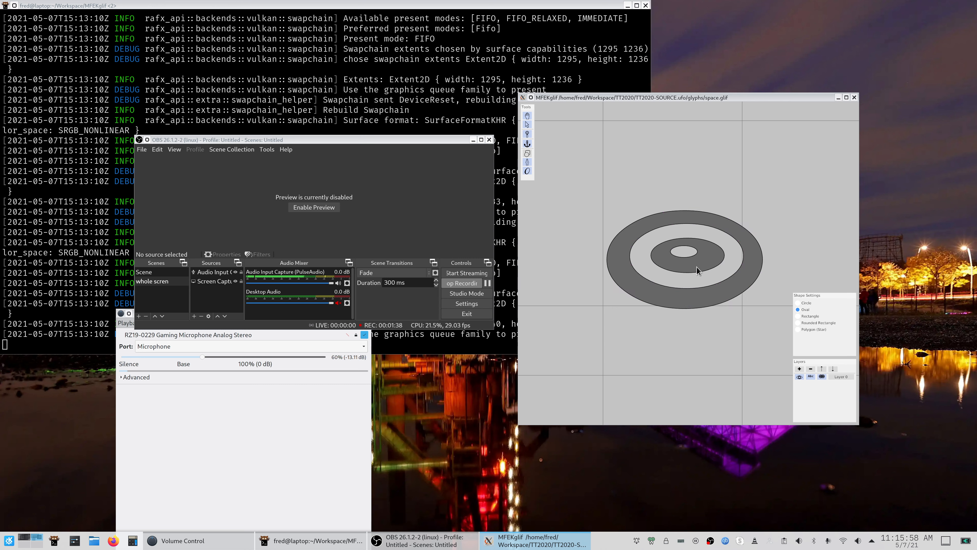
key(grave)
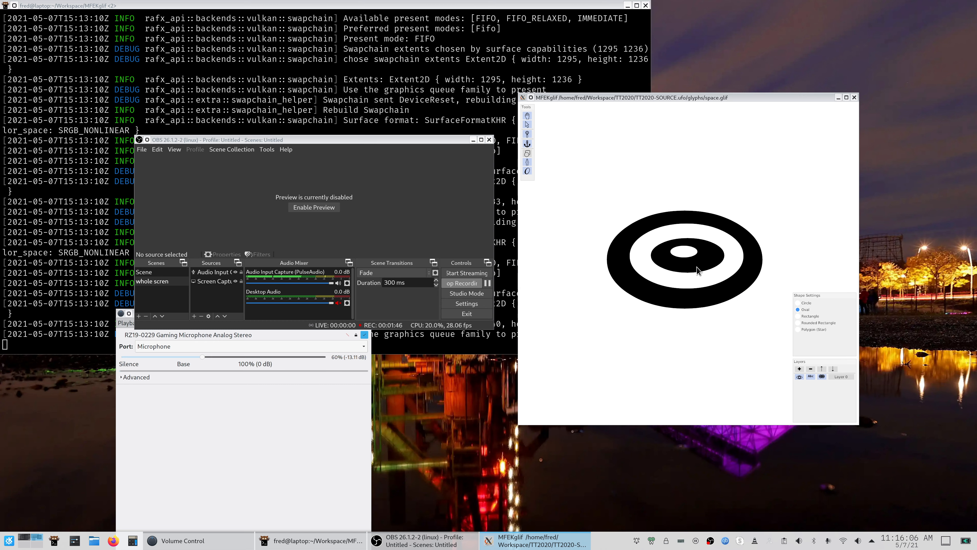
key(grave)
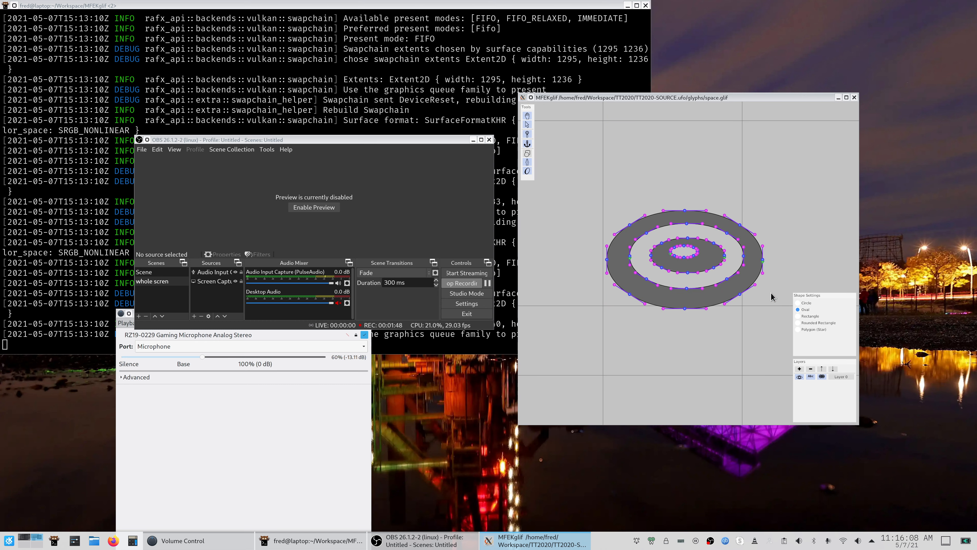
Step: Draw a plain rectangle above the nested ovals and a rounded rectangle with roundness 50 below them
click(799, 316)
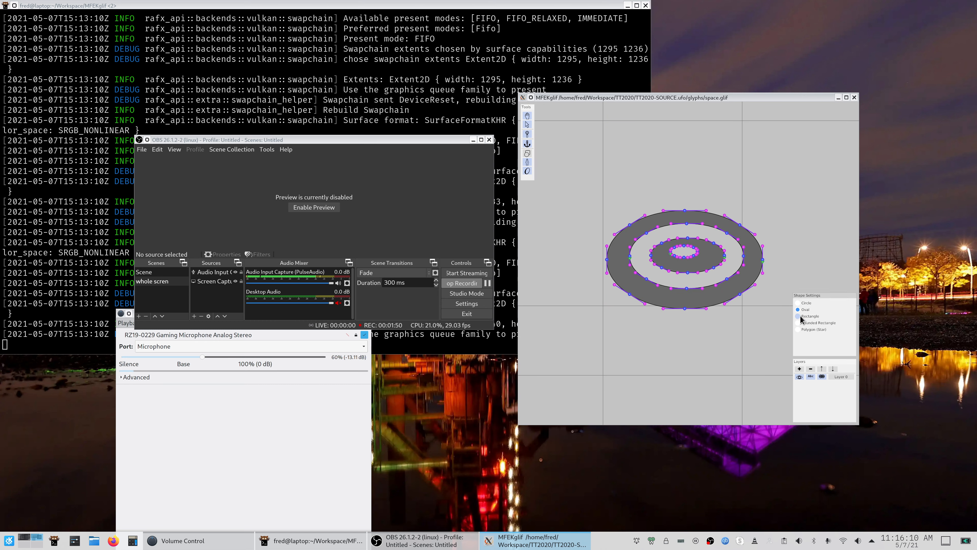
drag(621, 133, 714, 197)
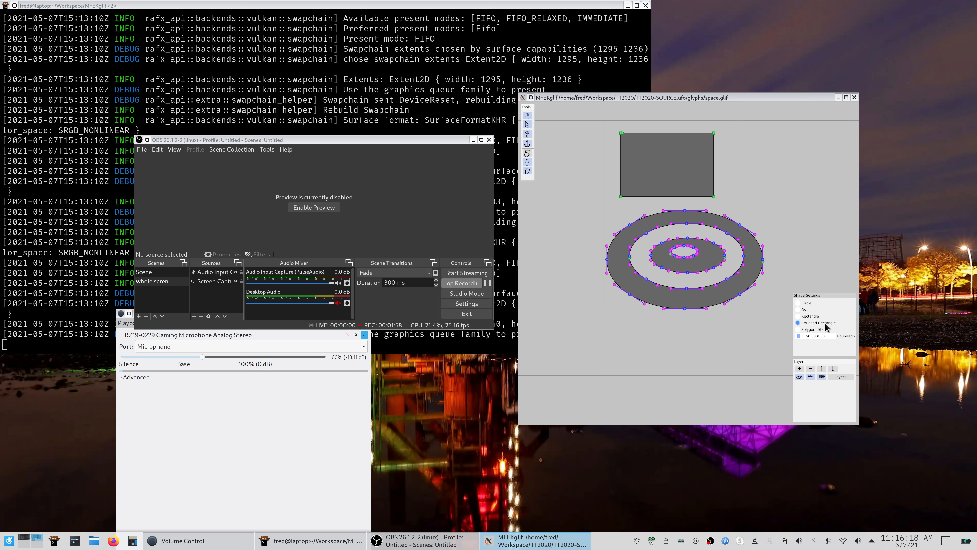
drag(603, 332, 684, 401)
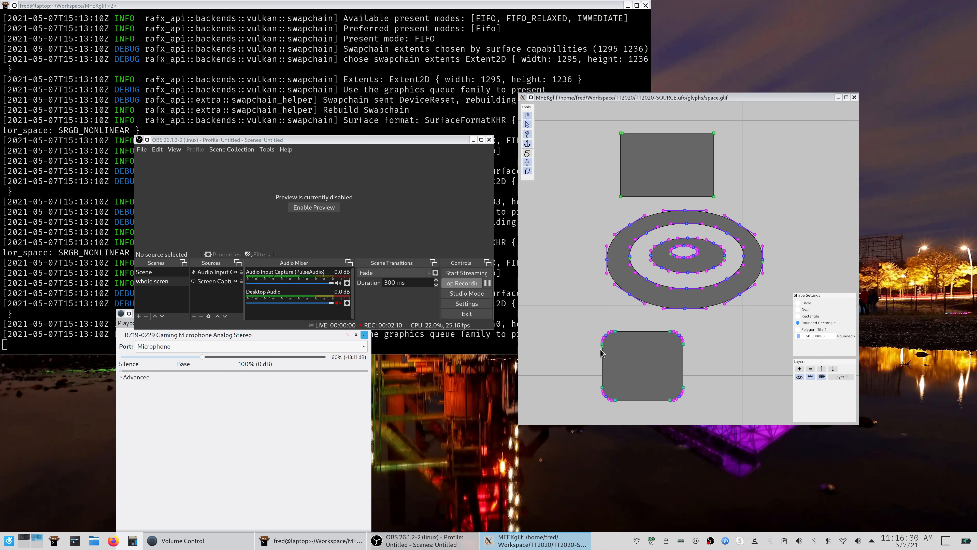
Step: Draw another rounded rectangle with roundness 14.5 to the right of the existing rounded one
click(798, 337)
drag(798, 337, 798, 338)
drag(704, 332, 779, 406)
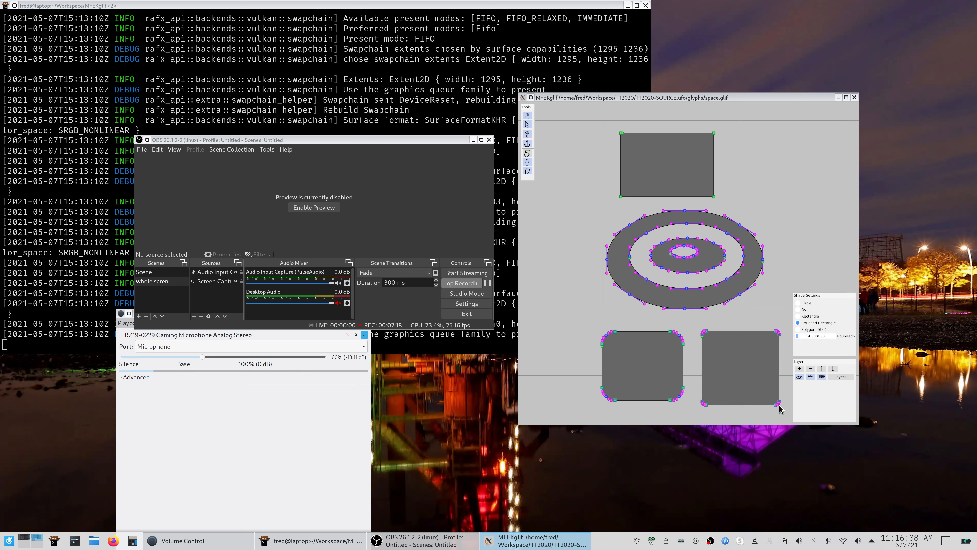
Step: Draw two nested rounded rectangles with roundness 122.5 beside the plain rectangle and preview the filled shapes
click(802, 337)
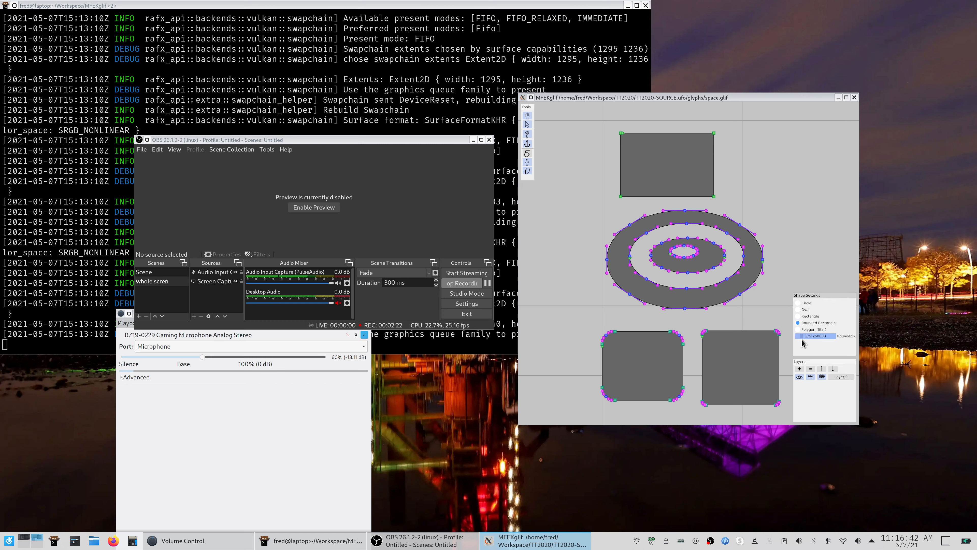
drag(745, 119, 855, 233)
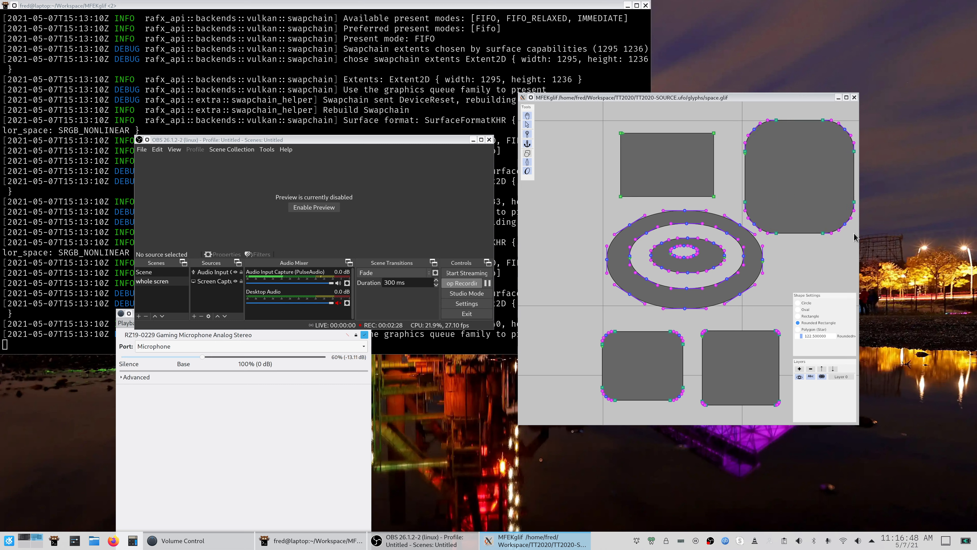
drag(846, 228, 754, 129)
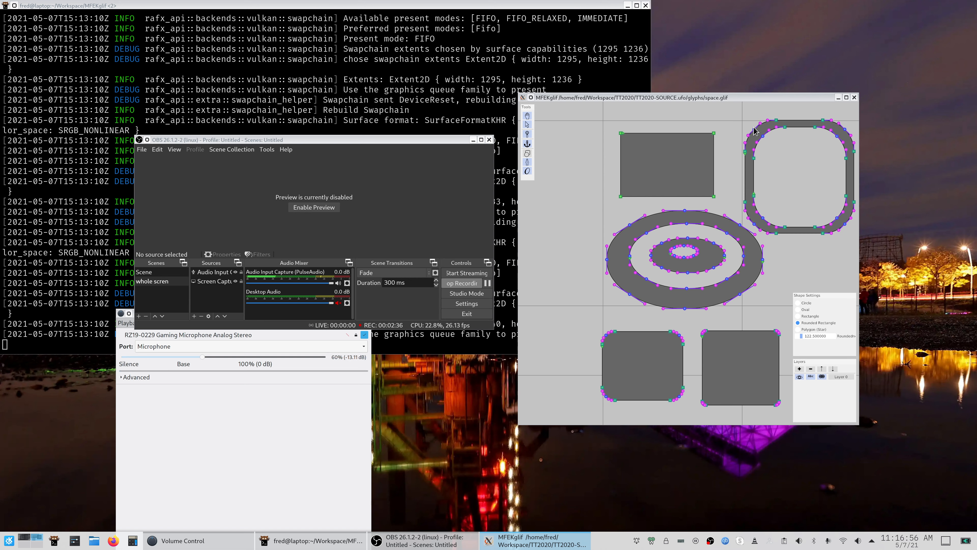
key(grave)
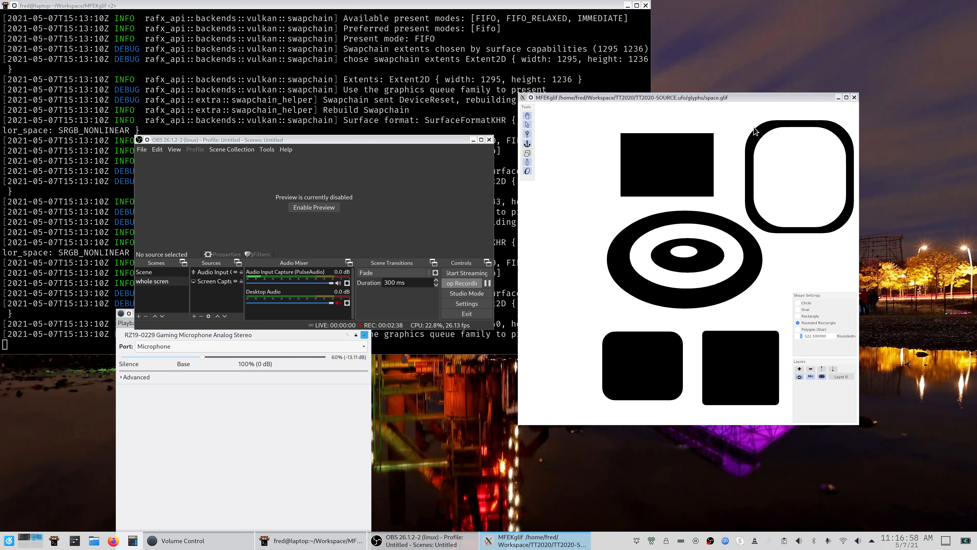
key(grave)
Step: Undo the plain and rounded rectangles and redo them up to the large rounded rectangle
key(ctrl+z)
key(ctrl+z)
key(ctrl+z)
key(ctrl+z)
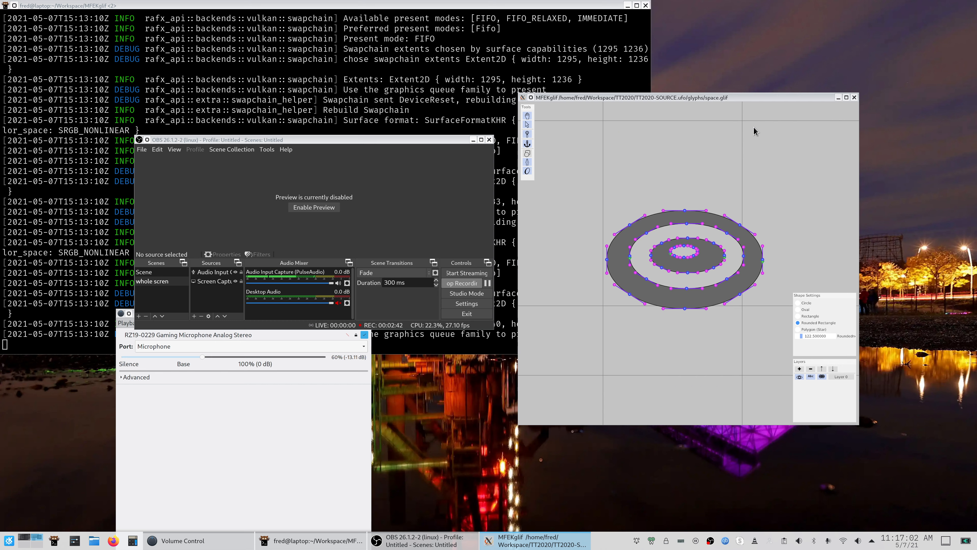
key(ctrl+shift+z)
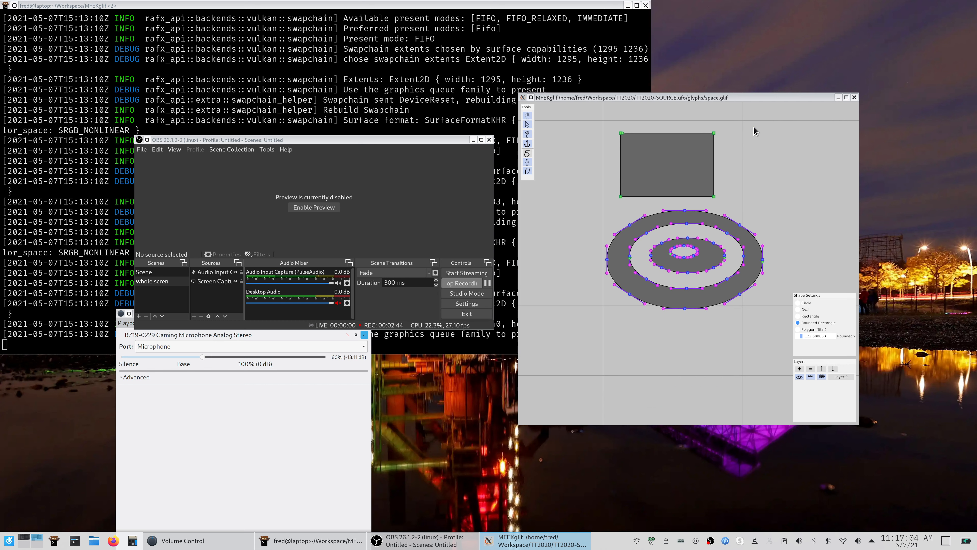
key(ctrl+shift+z)
key(ctrl+shift+z)
key(ctrl+shift+z)
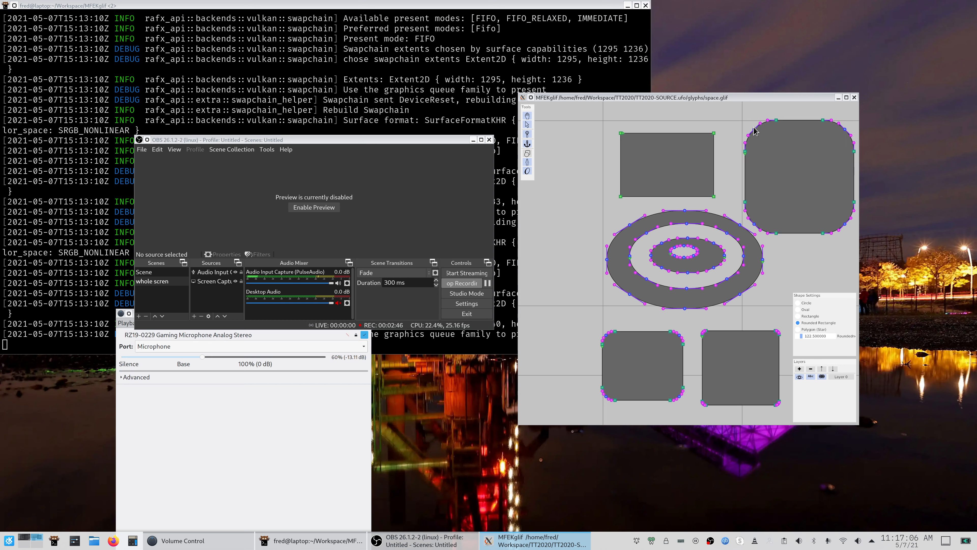
key(ctrl+z)
key(ctrl+shift+z)
Step: Undo every rectangle and oval until the glyph is empty
key(ctrl+z)
key(ctrl+z)
key(ctrl+z)
key(ctrl+z)
key(ctrl+z)
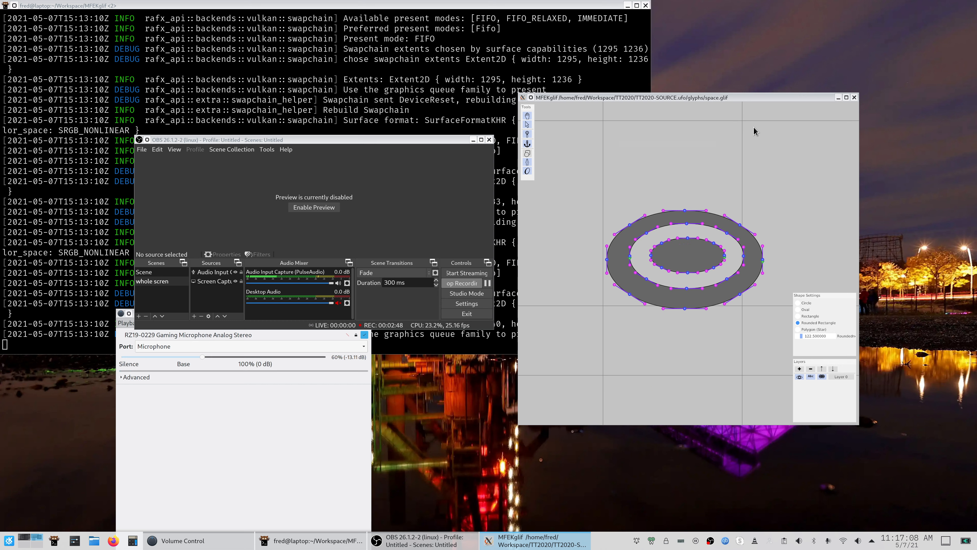
key(ctrl+z)
key(ctrl+z)
key(ctrl+z)
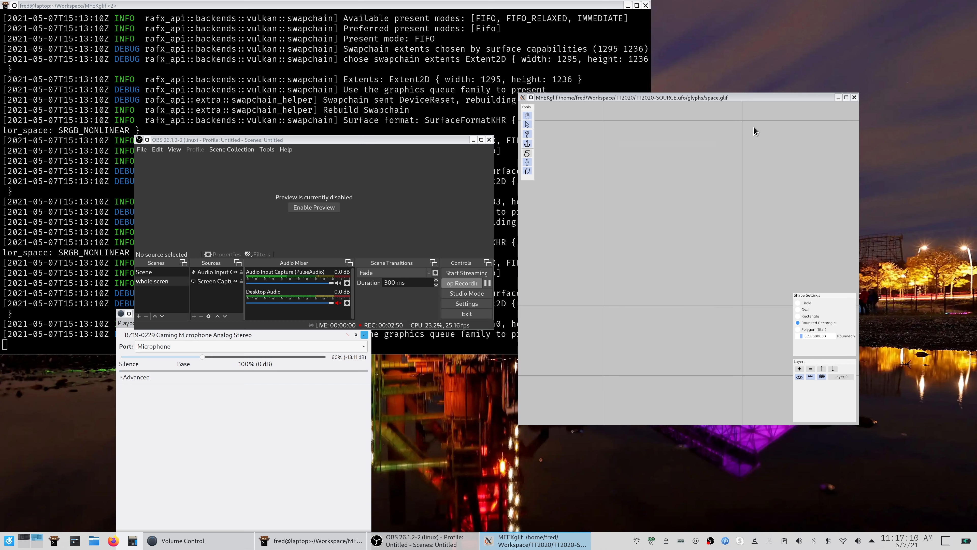
Step: Draw a five-sided polygon in the upper part of the glyph and a five-pointed star to its right
click(799, 329)
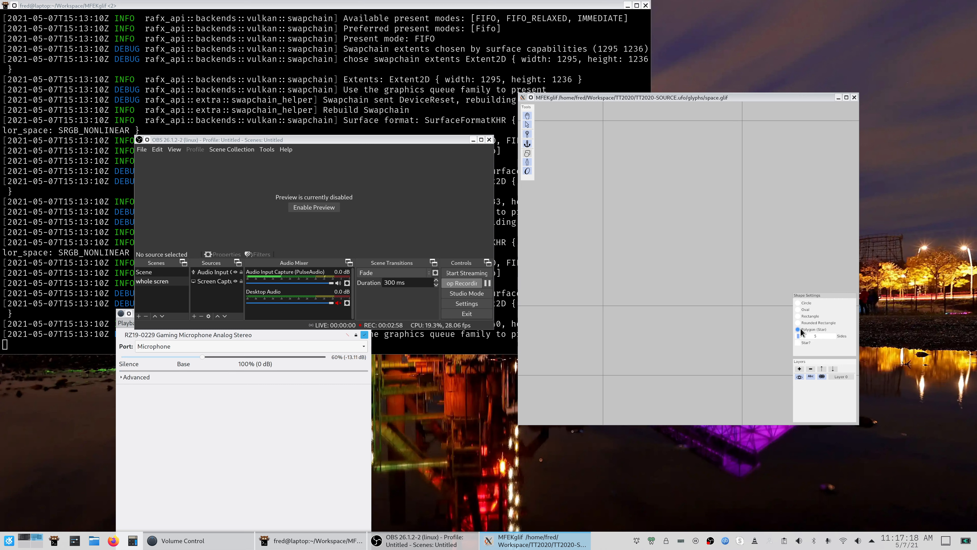
mouse_move(612, 201)
mouse_down()
mouse_move(663, 245)
mouse_move(641, 178)
mouse_move(563, 202)
mouse_move(634, 288)
mouse_move(666, 241)
mouse_move(640, 240)
mouse_up()
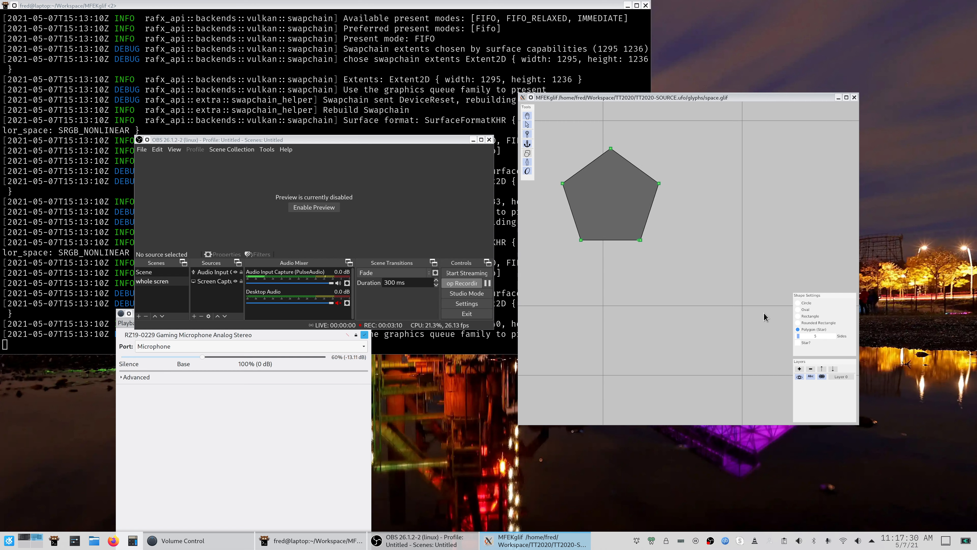
click(797, 343)
drag(694, 211, 741, 225)
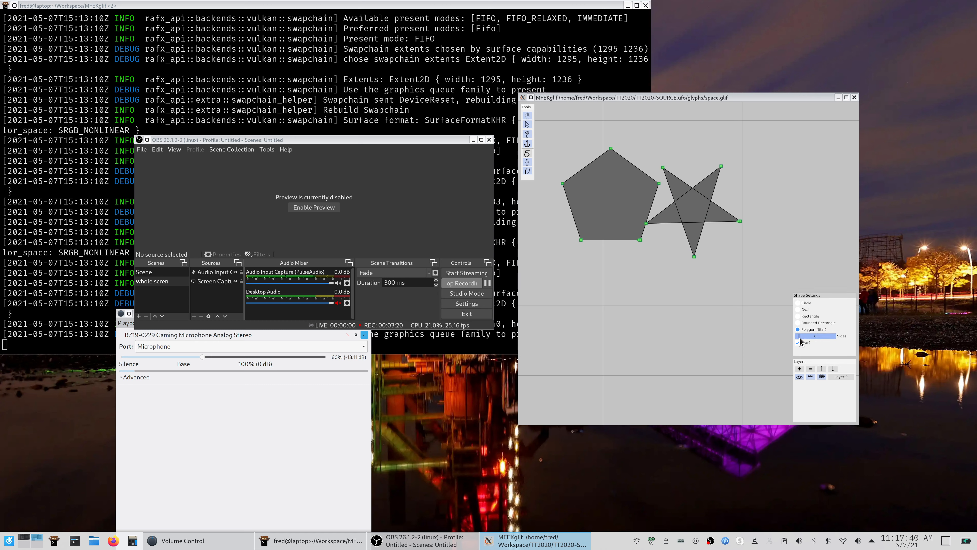
Step: Draw a smaller 7-sided star right of the five-pointed star and a 9-sided star below it
drag(799, 339, 800, 340)
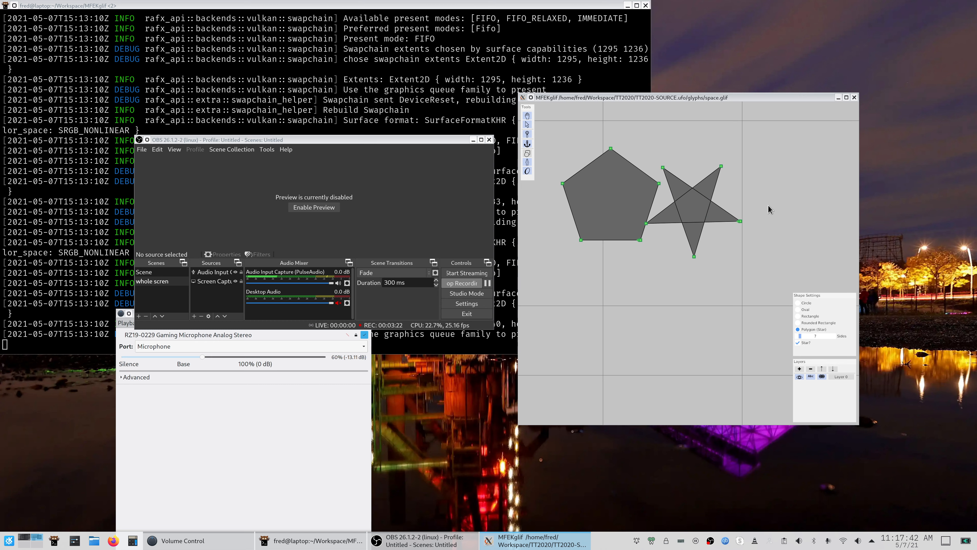
drag(769, 206, 788, 228)
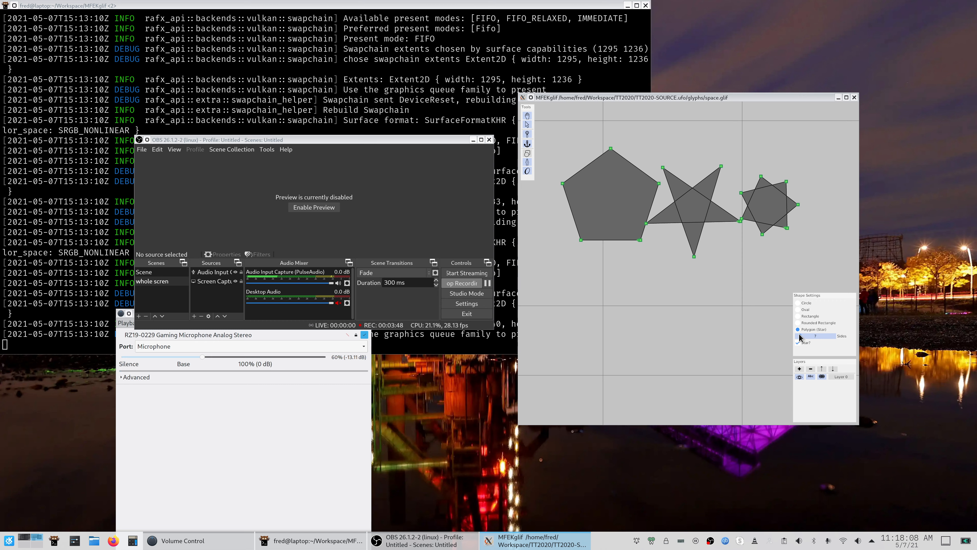
drag(801, 337, 803, 337)
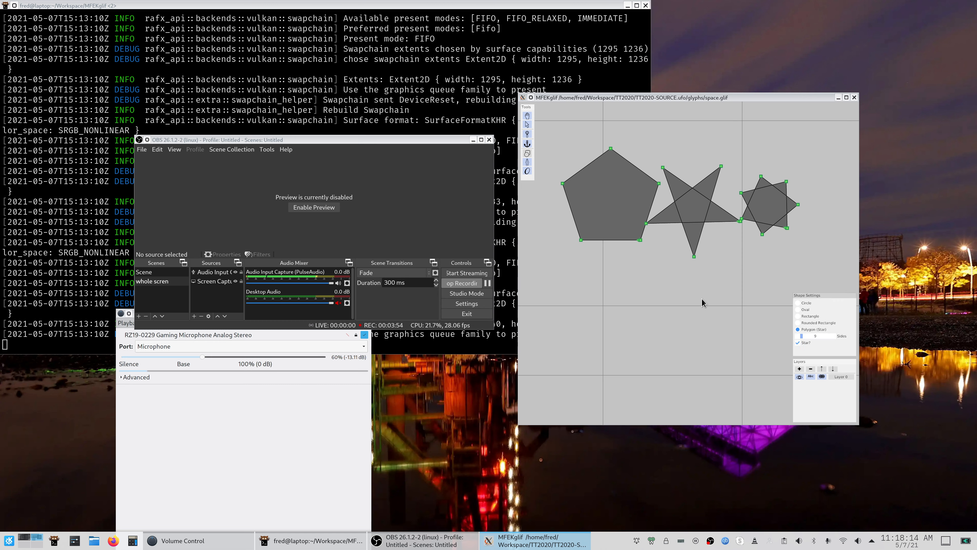
drag(673, 298, 648, 332)
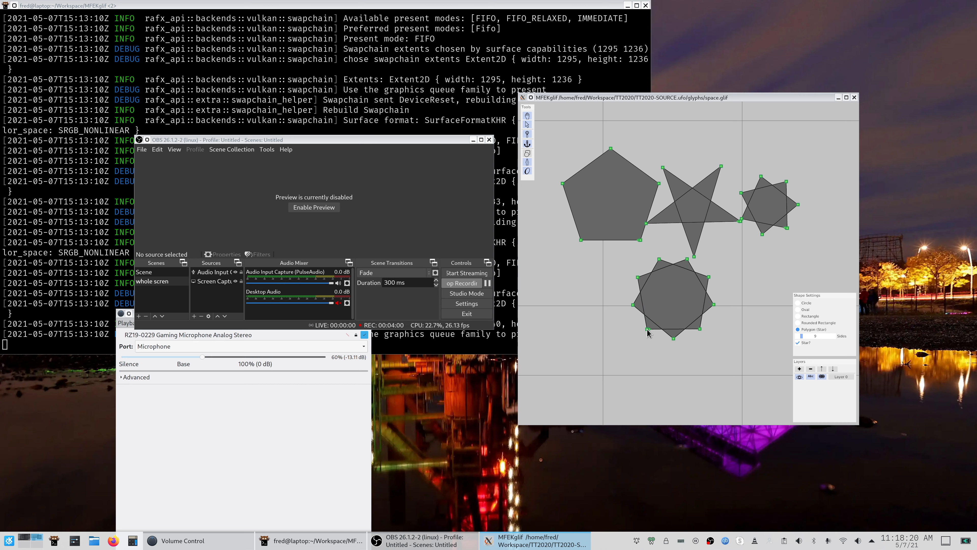
Step: Draw a large 17-sided star below the pentagon and preview all polygons filled
drag(805, 337, 811, 338)
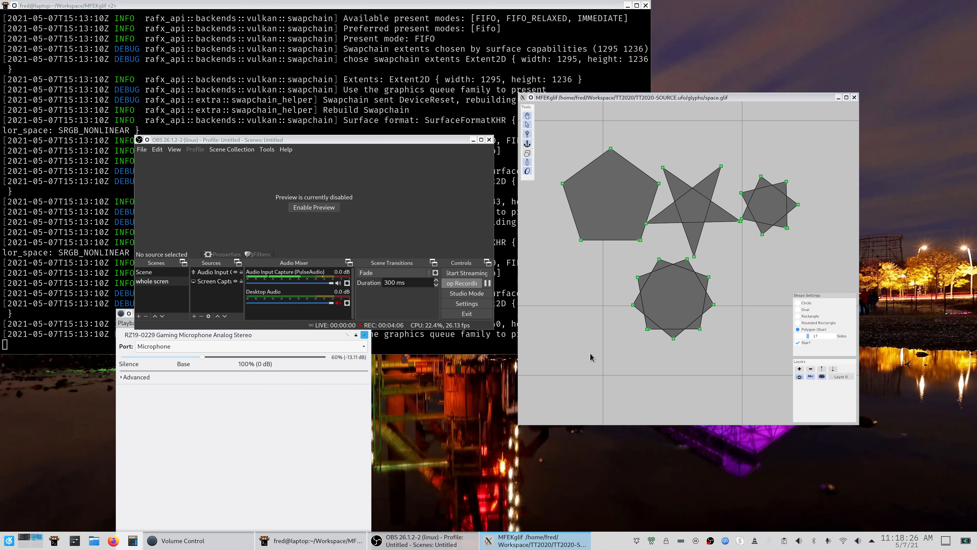
drag(592, 357, 564, 402)
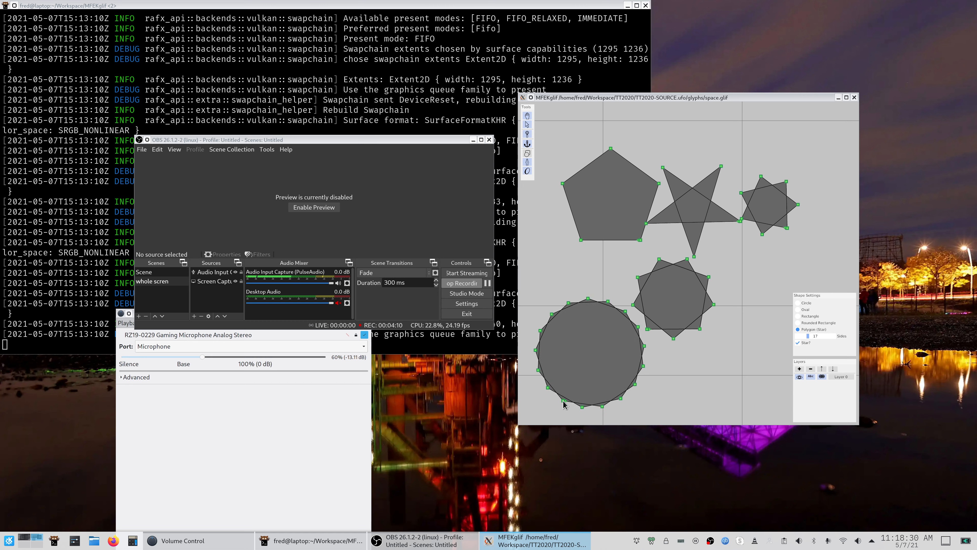
key(grave)
key(grave)
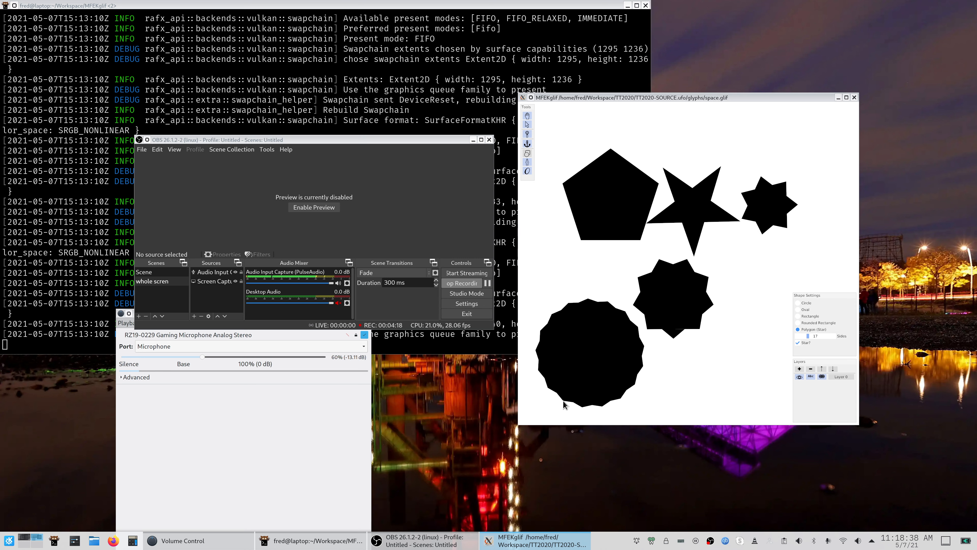
key(grave)
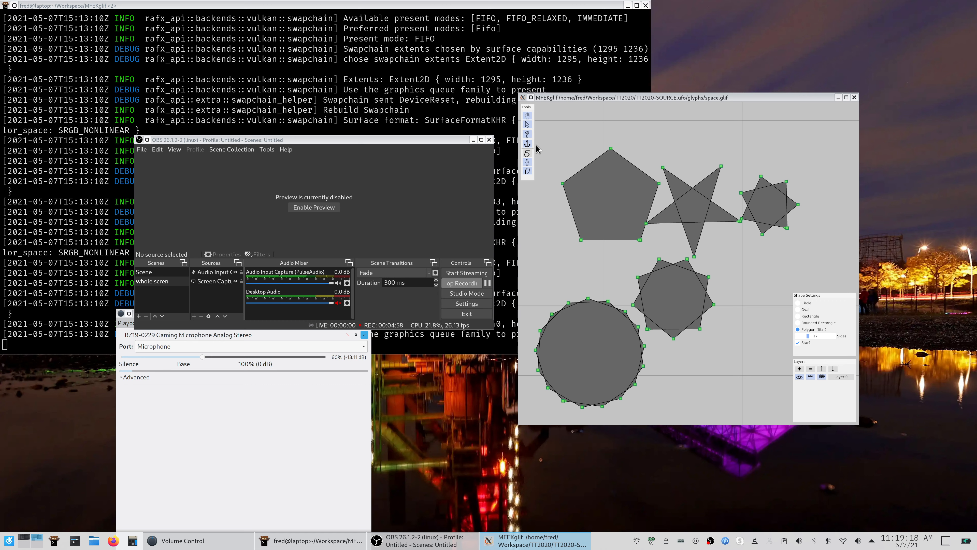
Step: Place an anchor named "top" above the gap between the pentagon and the five-pointed star
click(527, 144)
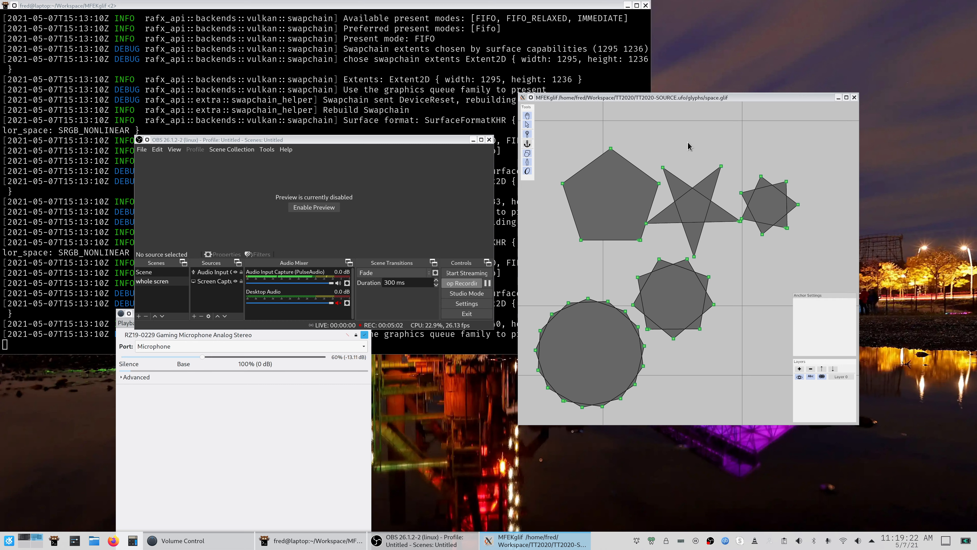
click(657, 255)
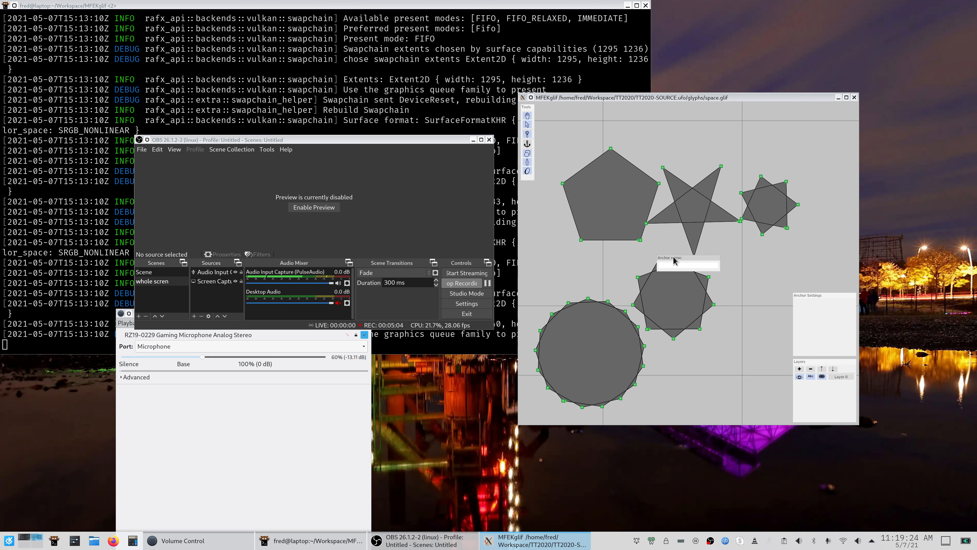
text(top)
key(Return)
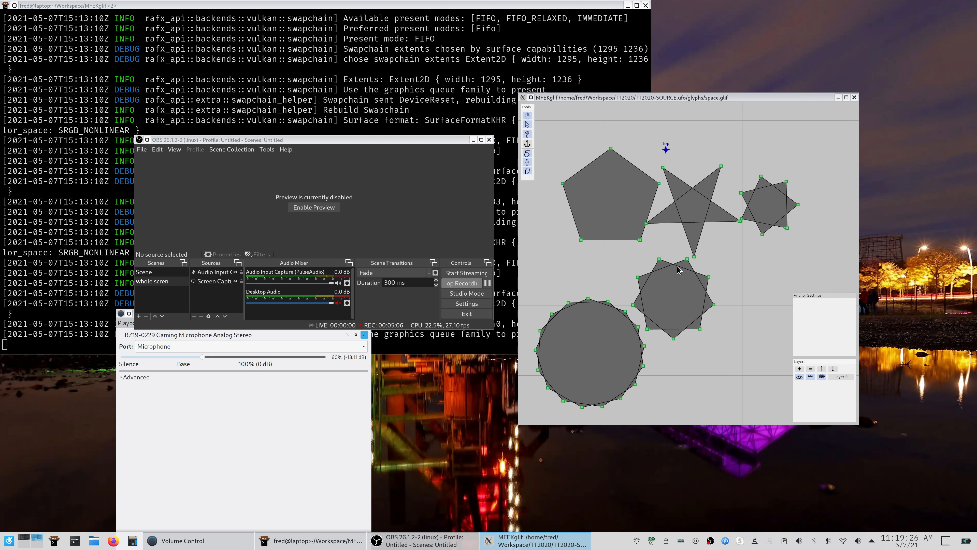
Step: Place an anchor named "ogonek" below the 9-sided star
click(676, 366)
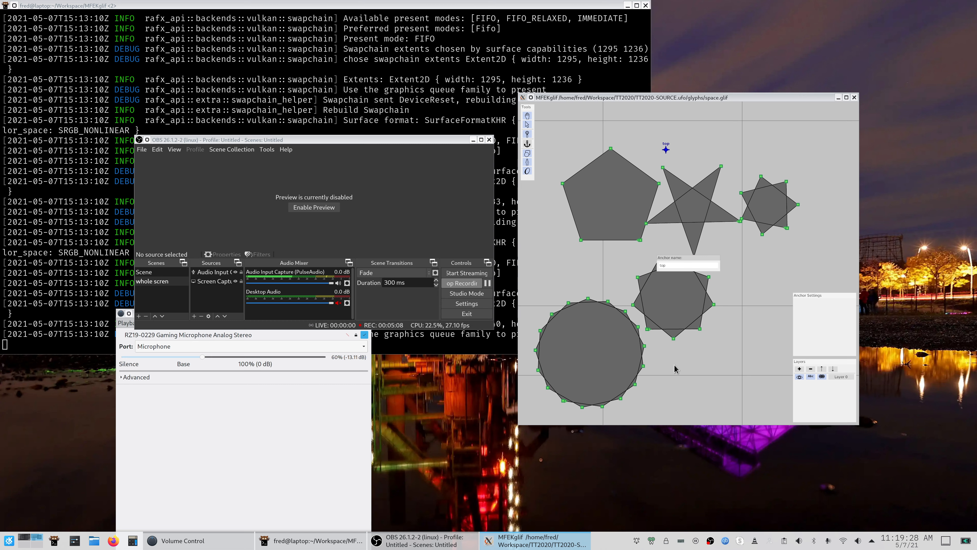
click(689, 265)
drag(689, 265, 633, 263)
text(ogonek)
key(Return)
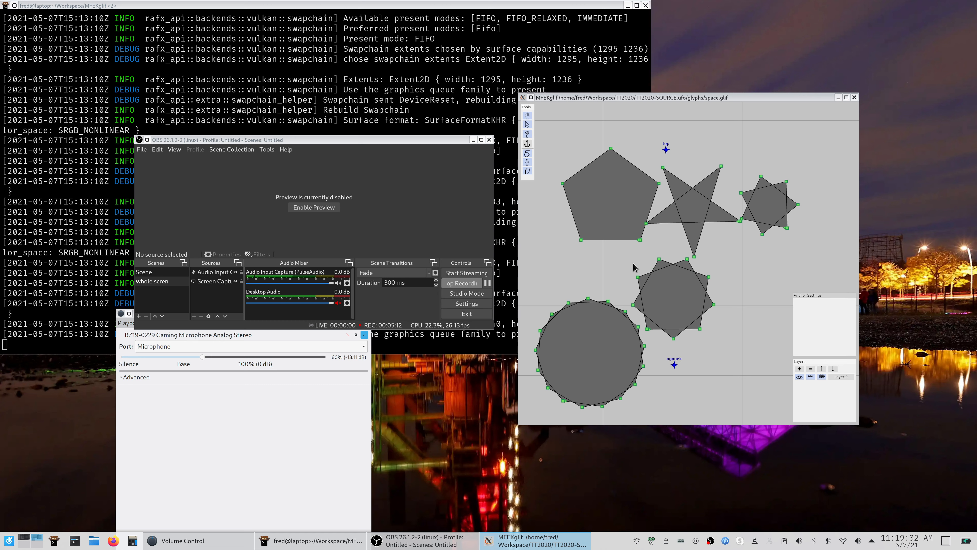